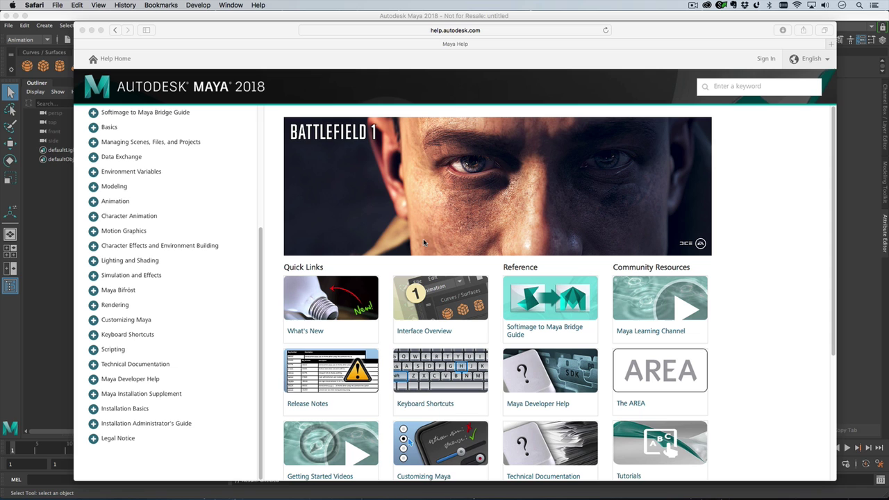
# Open the MASH Technical Documentation from the Technical Documentation topics in Maya Help and go to its API Examples page.
pyautogui.click(254, 36)
pyautogui.scroll(5, 229, 159)
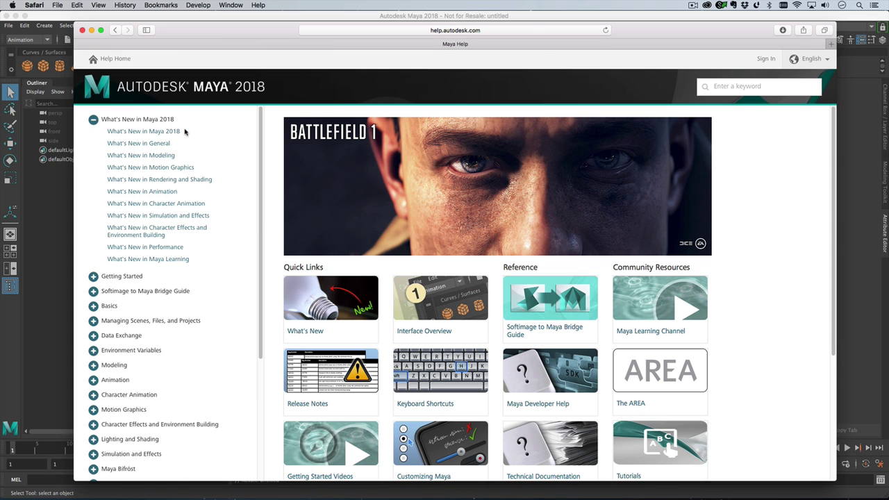
pyautogui.scroll(-5, 192, 302)
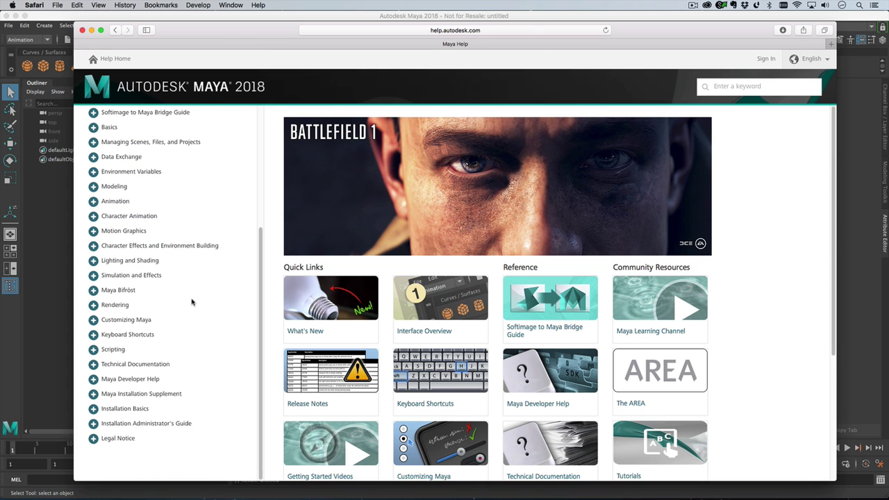
pyautogui.click(94, 364)
pyautogui.click(123, 424)
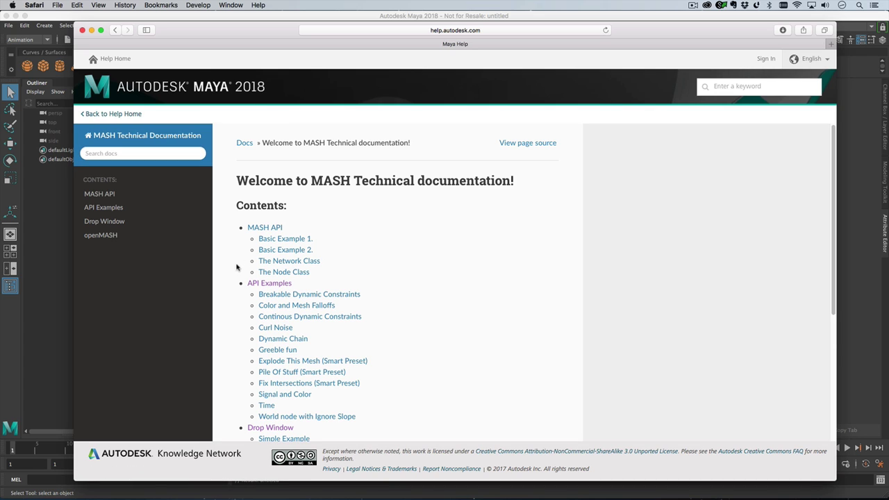
pyautogui.click(265, 284)
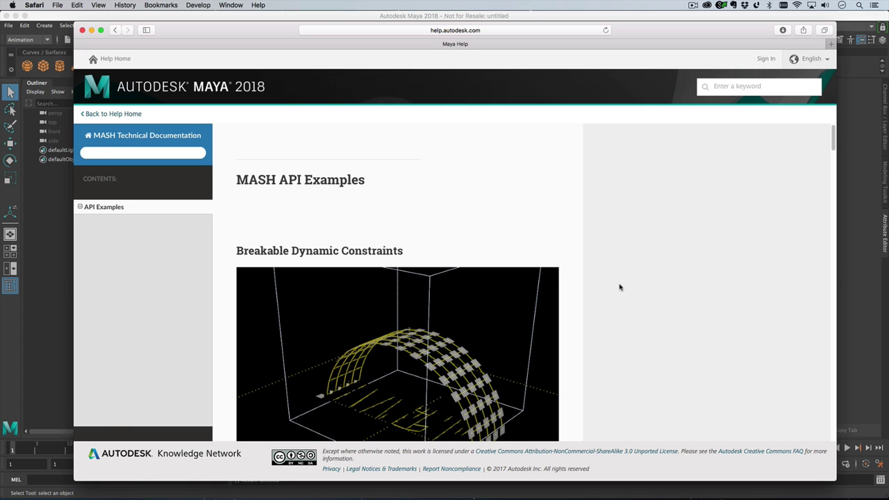
# Look through the MASH API examples from Breakable Dynamic Constraints down to Time.
pyautogui.scroll(-3, 620, 287)
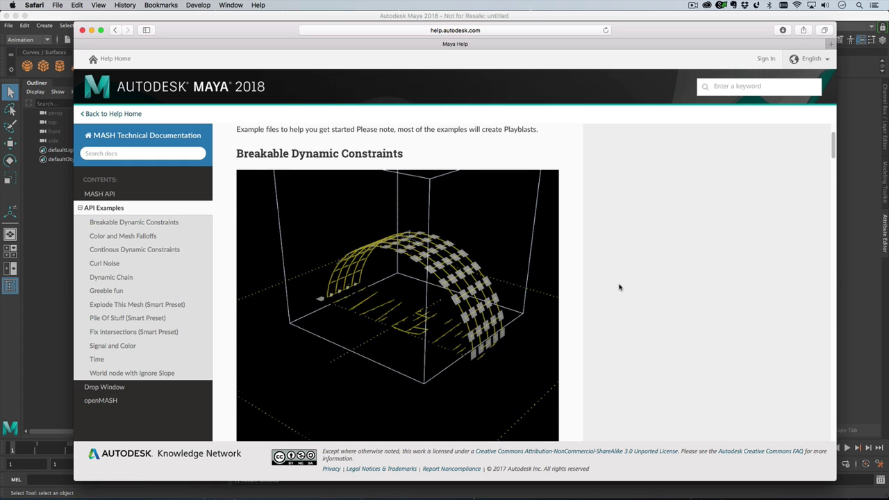
pyautogui.scroll(-2, 598, 289)
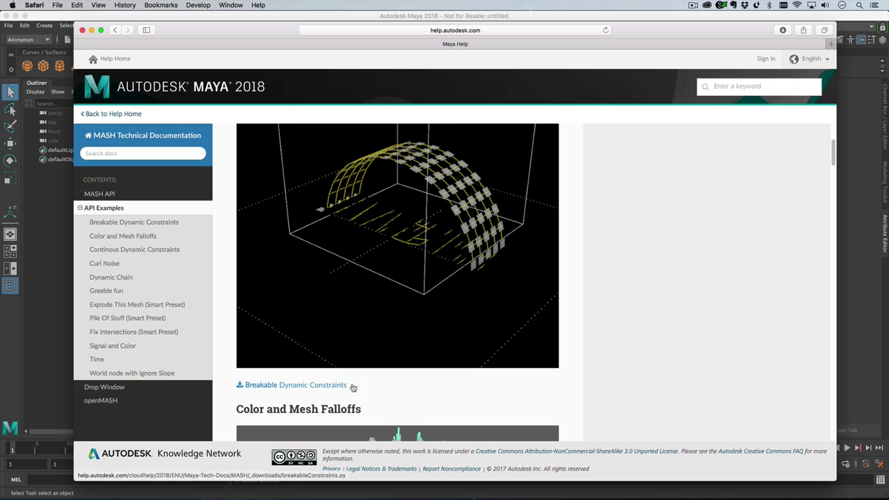
pyautogui.scroll(2, 566, 307)
pyautogui.scroll(-3, 569, 333)
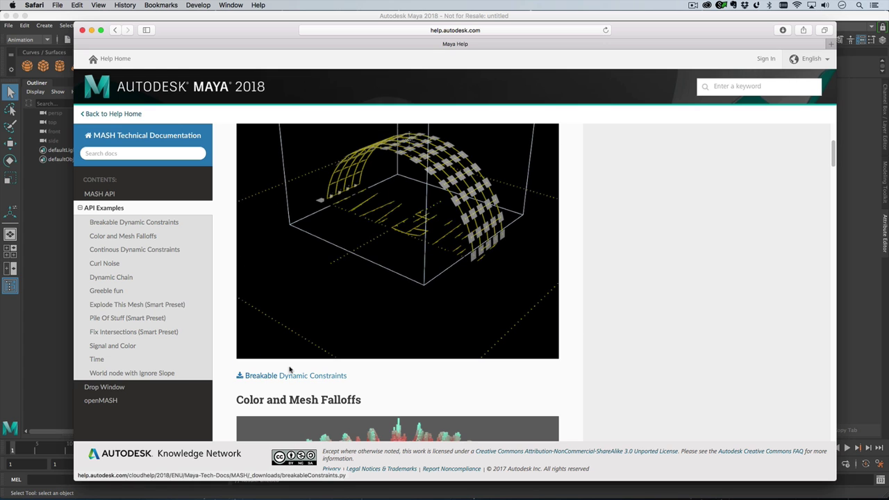
pyautogui.scroll(-15, 627, 357)
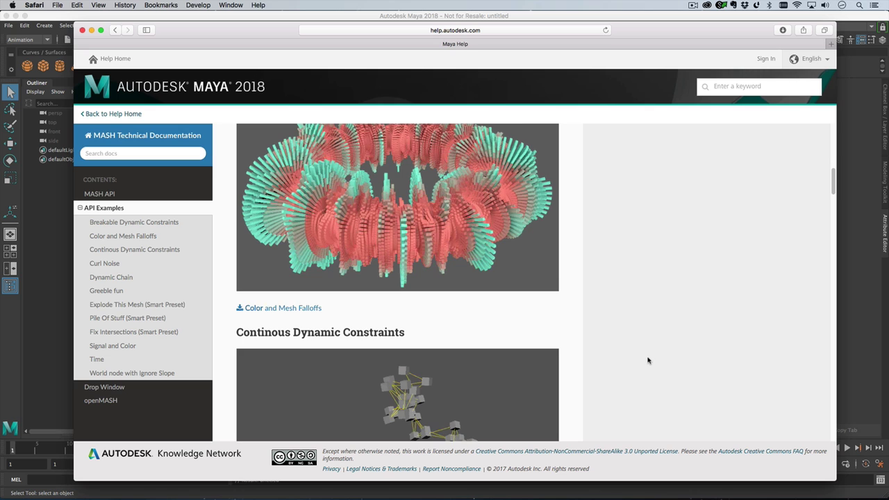
pyautogui.scroll(-2, 635, 359)
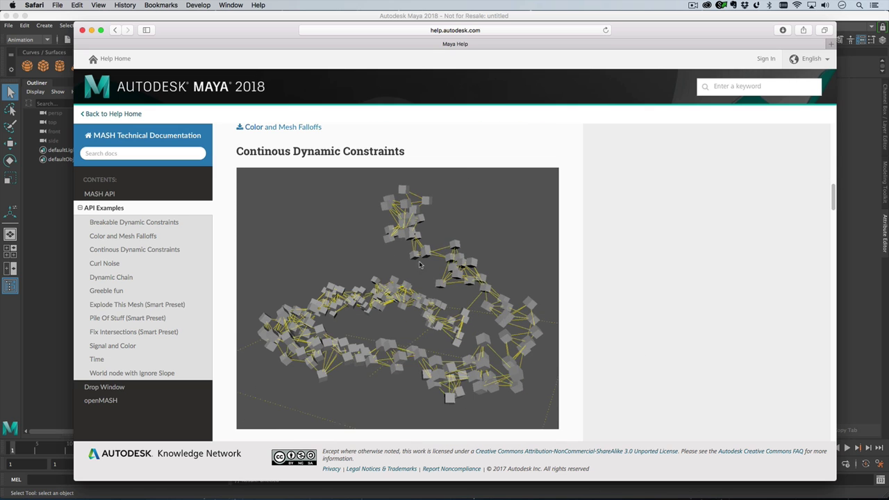
pyautogui.scroll(-9, 574, 291)
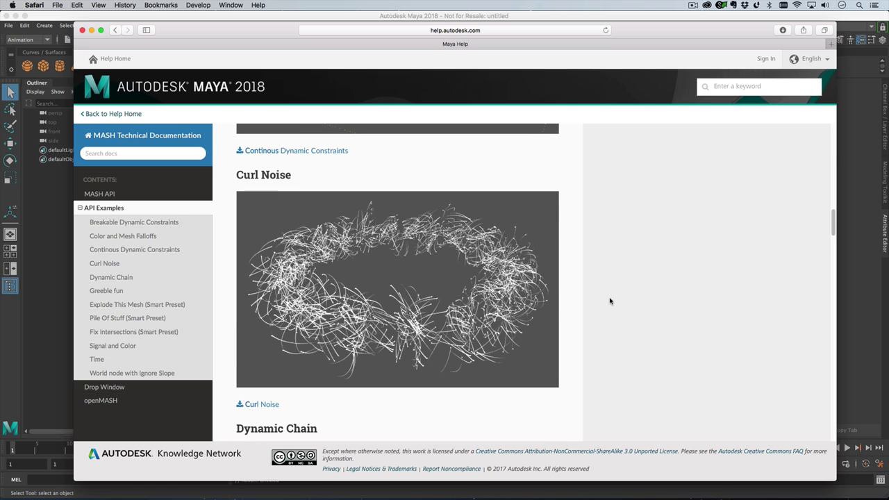
pyautogui.scroll(-17, 610, 301)
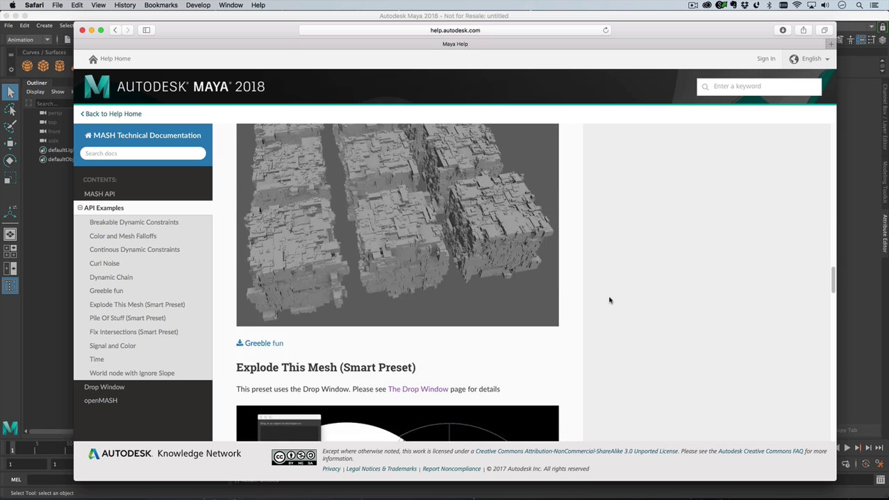
pyautogui.scroll(-20, 610, 301)
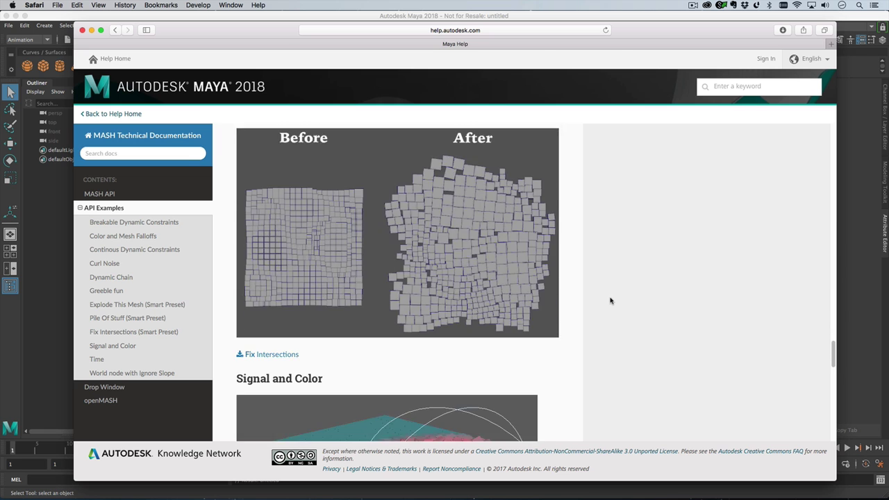
pyautogui.scroll(-20, 610, 301)
pyautogui.scroll(9, 612, 300)
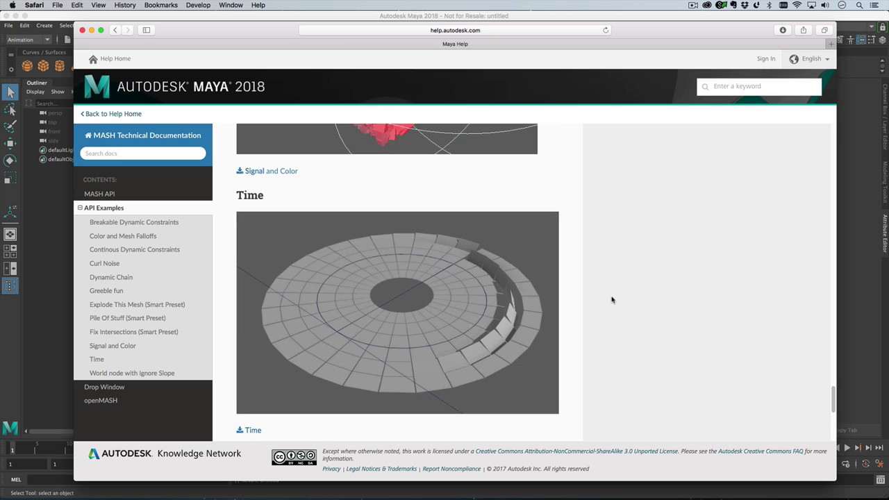
# Review the smart preset examples Explode This Mesh, Pile Of Stuff and Fix Intersections.
pyautogui.scroll(20, 611, 300)
pyautogui.scroll(-2, 612, 300)
pyautogui.scroll(15, 611, 299)
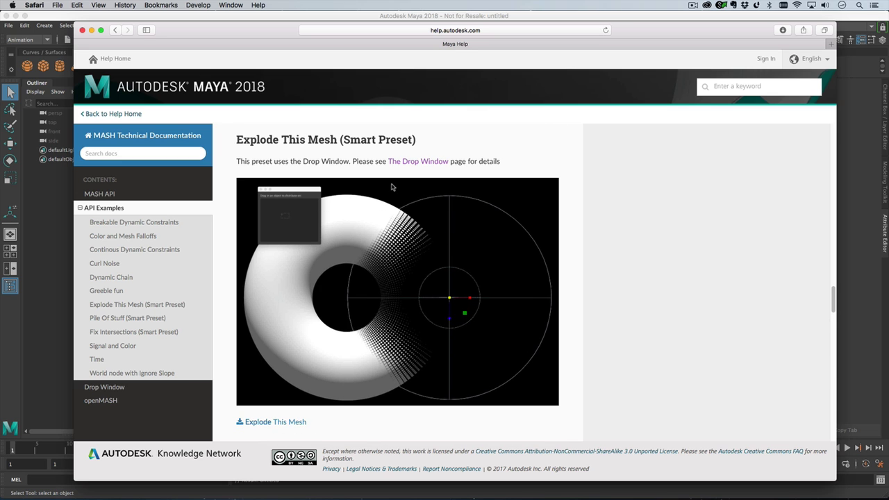
pyautogui.scroll(-5, 623, 341)
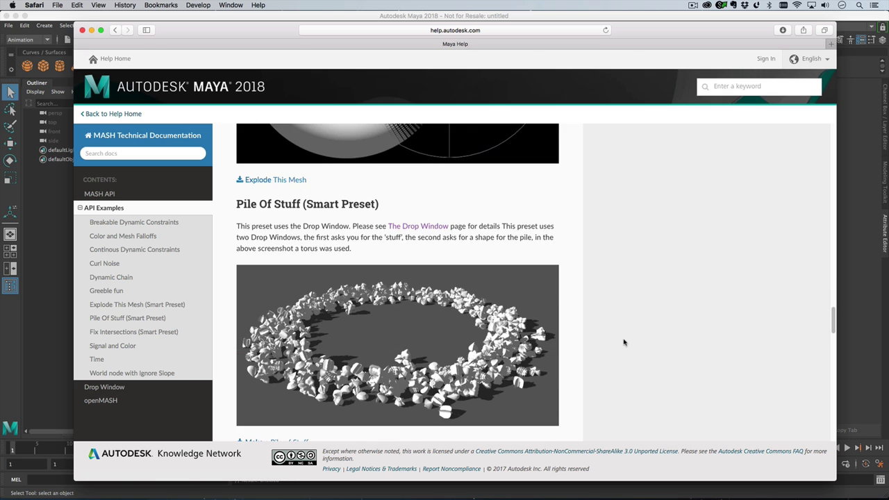
pyautogui.scroll(-5, 572, 312)
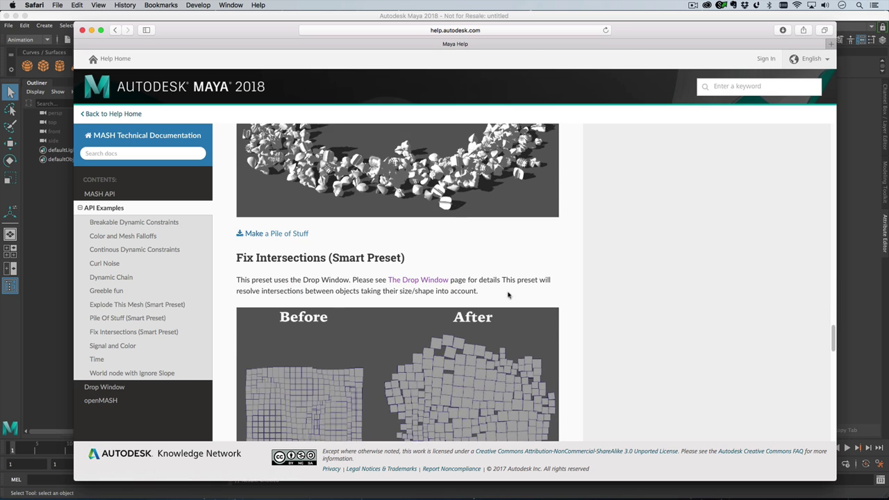
pyautogui.scroll(-2, 516, 318)
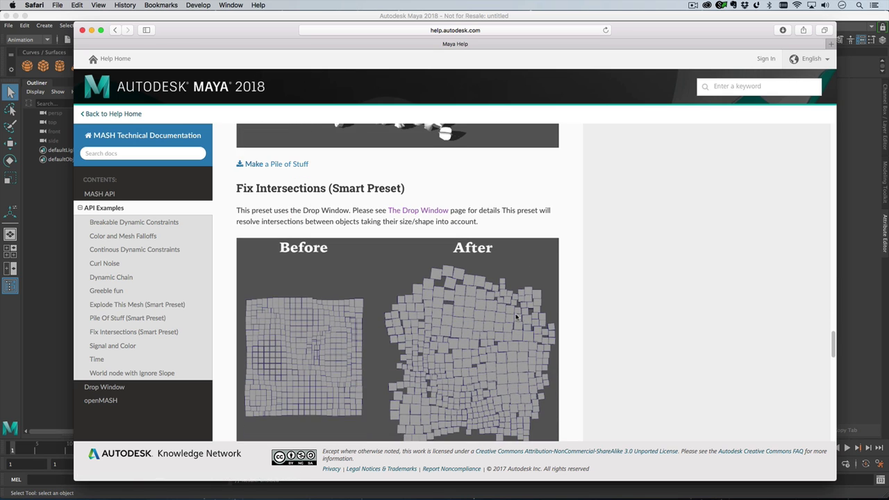
# Open the Drop Window documentation page and read its example window, walkthrough script, options and UIs sections.
pyautogui.click(418, 211)
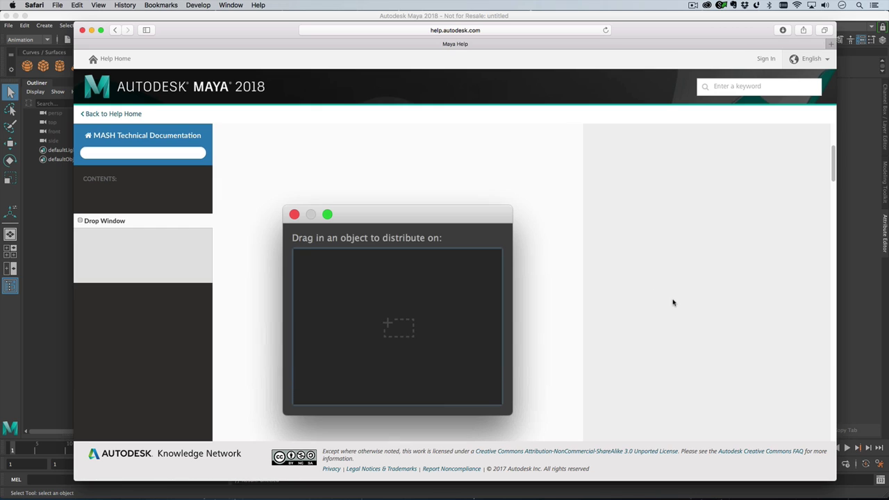
pyautogui.scroll(-3, 586, 323)
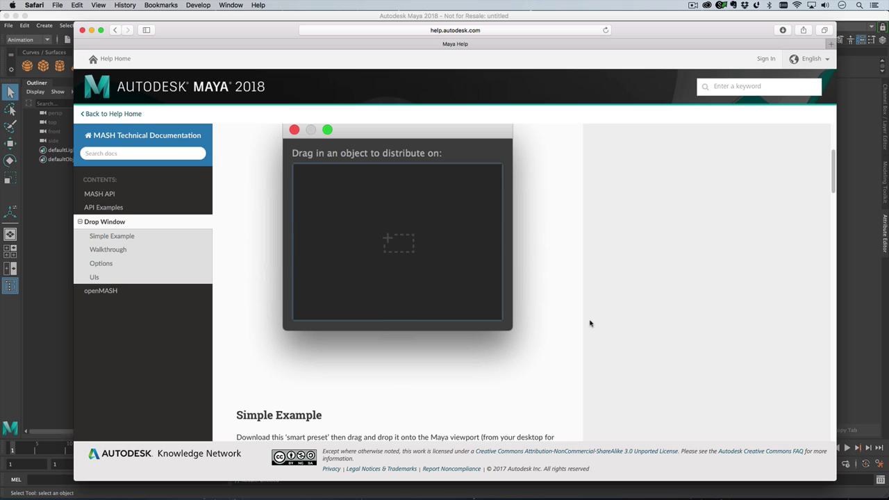
pyautogui.scroll(2, 590, 313)
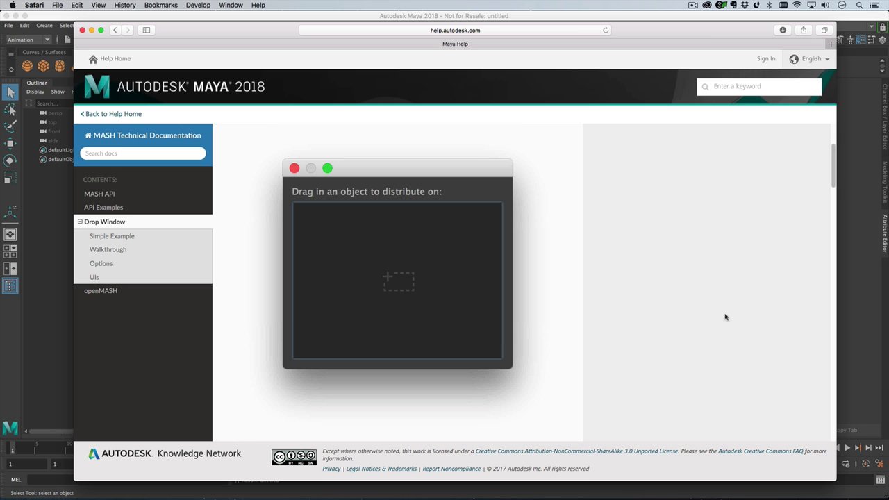
pyautogui.scroll(-15, 725, 317)
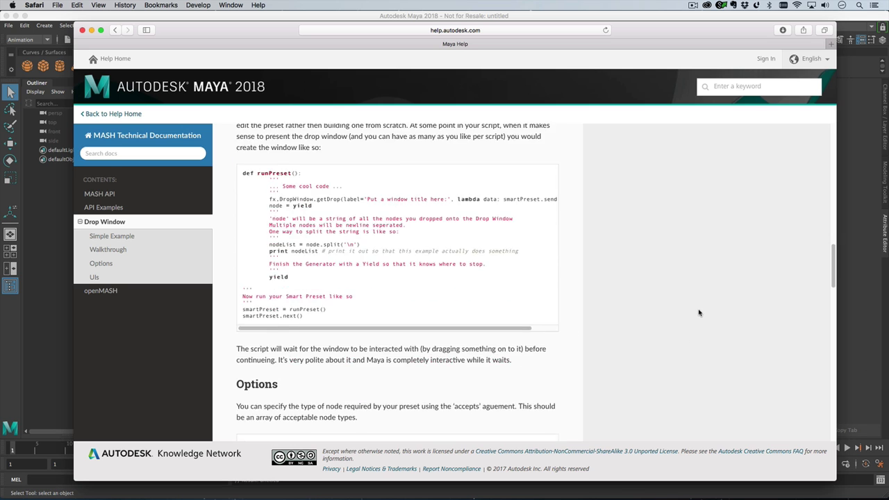
pyautogui.scroll(-10, 699, 313)
pyautogui.scroll(1, 610, 280)
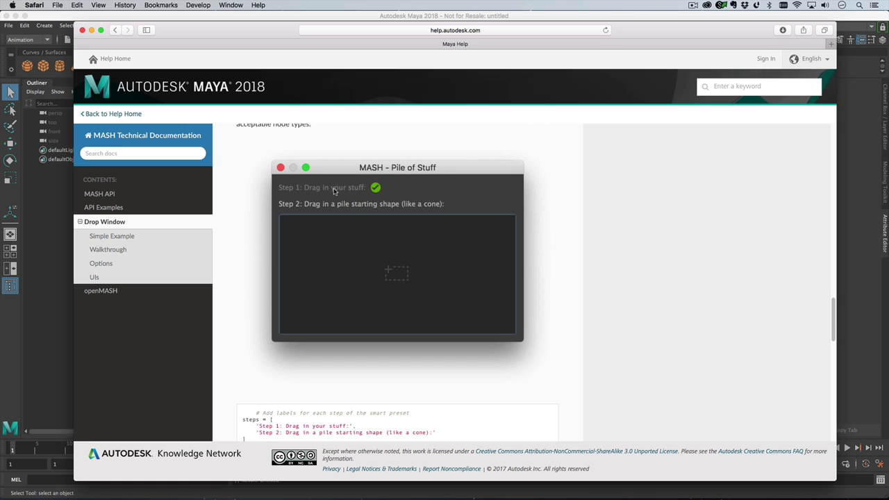
pyautogui.scroll(-15, 704, 333)
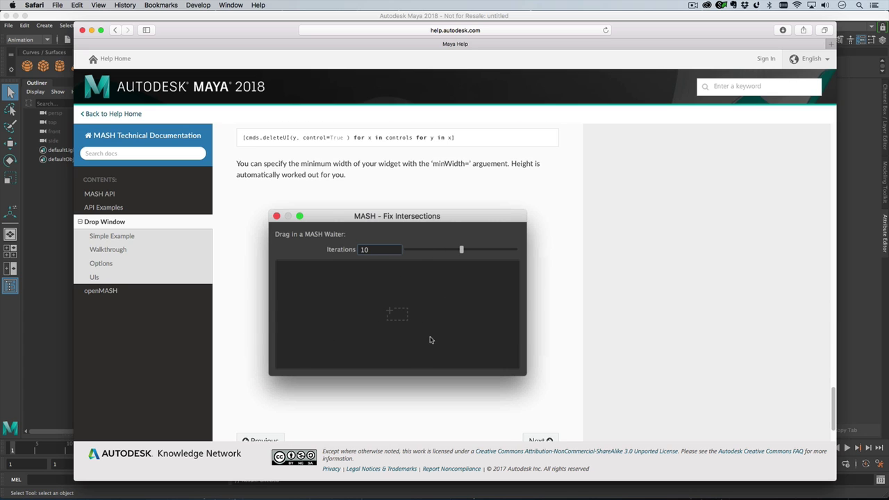
pyautogui.scroll(20, 630, 327)
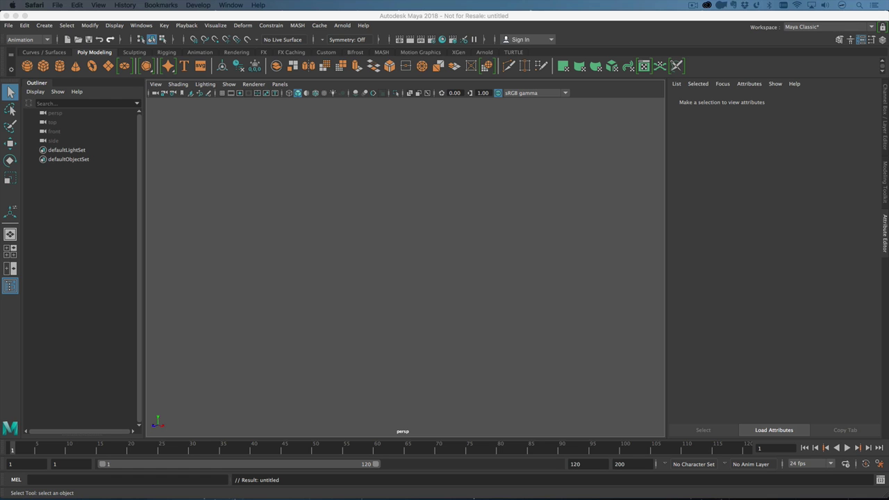
# Switch to Maya, load the Explode This Mesh preset into the viewport, and move its drop window clear of the scene centre.
pyautogui.moveTo(406, 188); pyautogui.dragTo(419, 188)
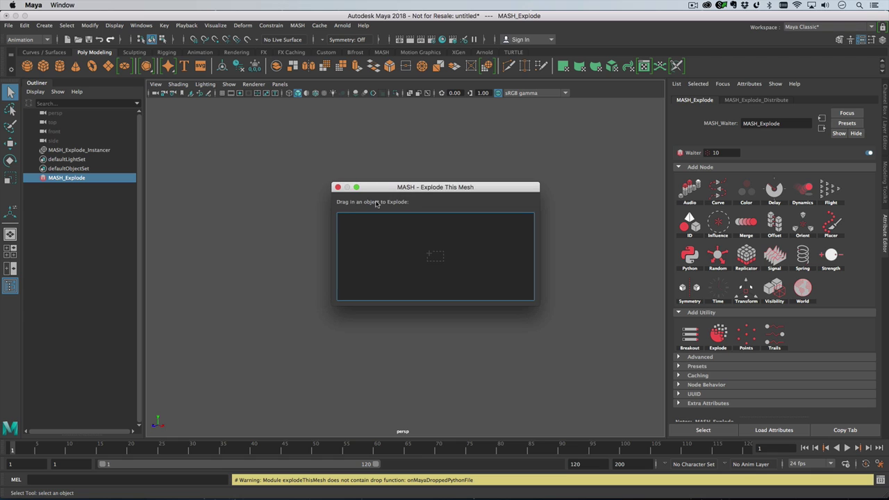
pyautogui.moveTo(419, 191); pyautogui.dragTo(241, 172)
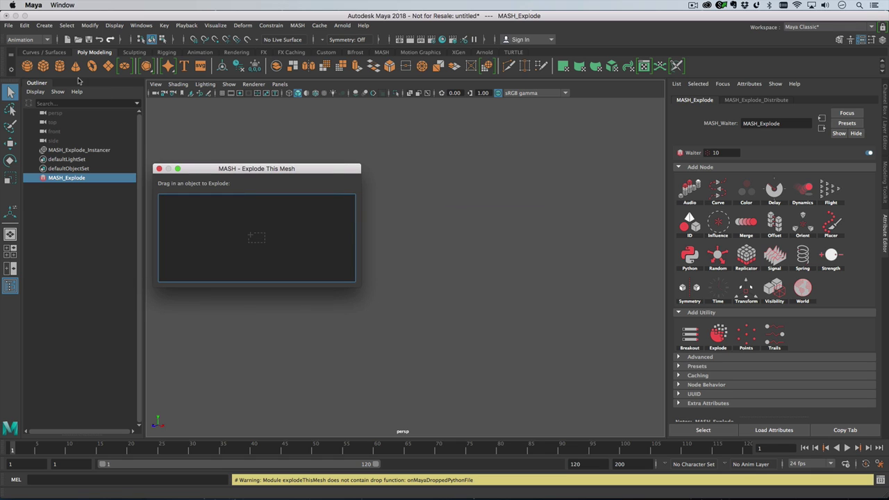
# Create an icosahedron platonic solid, scale it up uniformly into a large sphere, and raise its subdivisions above 3.
pyautogui.click(42, 66)
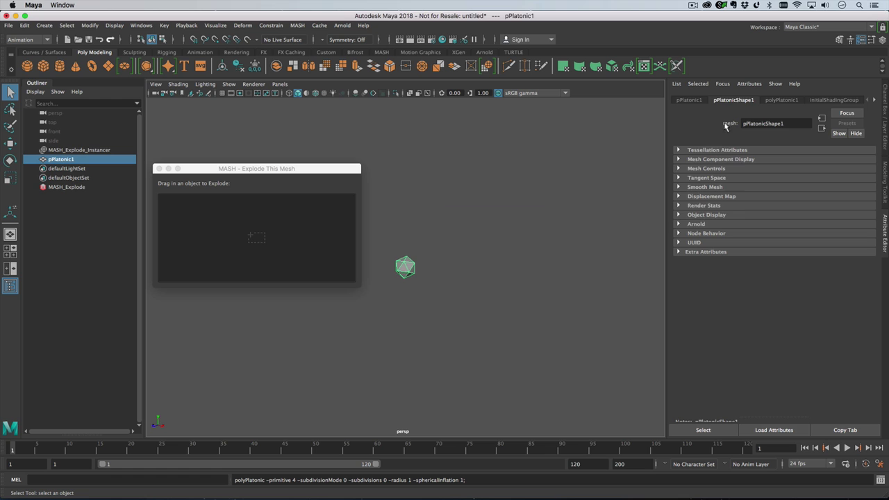
pyautogui.click(772, 100)
pyautogui.moveTo(797, 181); pyautogui.dragTo(824, 181)
pyautogui.press('r')
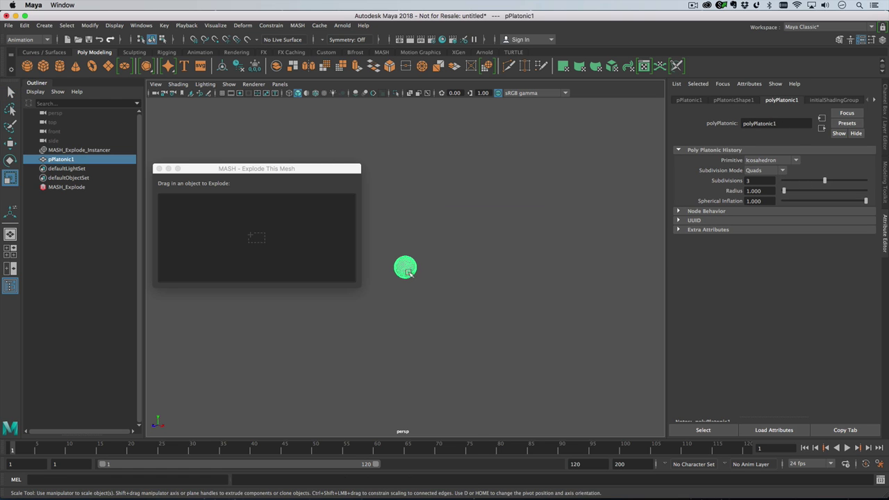
pyautogui.moveTo(405, 268); pyautogui.dragTo(509, 295)
pyautogui.click(838, 182)
# Supply pPlatonic1 as the object to explode in the Explode This Mesh window.
pyautogui.moveTo(62, 159); pyautogui.dragTo(259, 225)
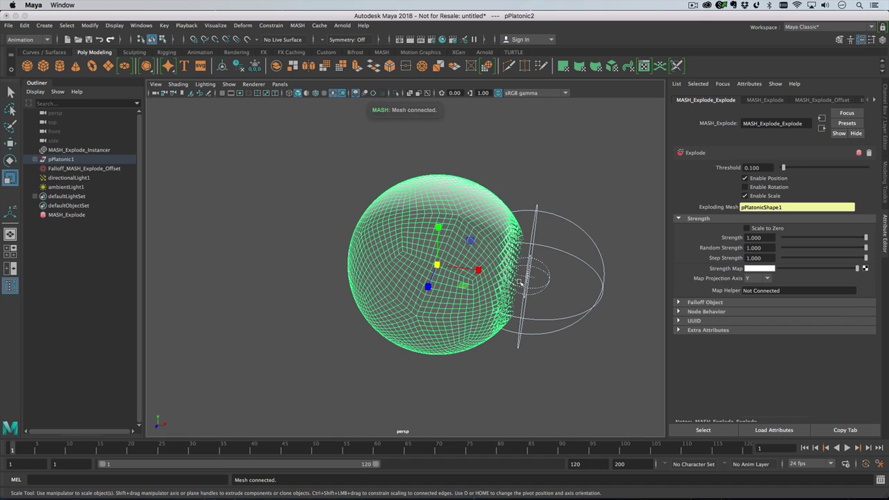
pyautogui.keyDown('alt'); pyautogui.moveTo(521, 283); pyautogui.dragTo(455, 269, button='middle'); pyautogui.keyUp('alt')
pyautogui.keyDown('alt'); pyautogui.moveTo(489, 285); pyautogui.dragTo(540, 299, button='right'); pyautogui.keyUp('alt')
pyautogui.keyDown('alt'); pyautogui.moveTo(540, 299); pyautogui.dragTo(533, 264); pyautogui.keyUp('alt')
# Try moving the explode falloff object across the sphere, and undo the move.
pyautogui.click(562, 326)
pyautogui.press('w')
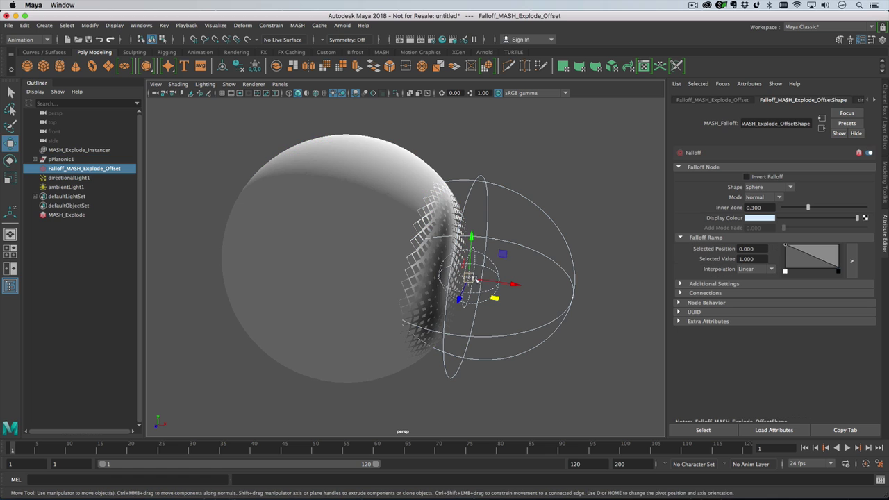
pyautogui.moveTo(468, 278); pyautogui.dragTo(326, 223)
pyautogui.press('z')
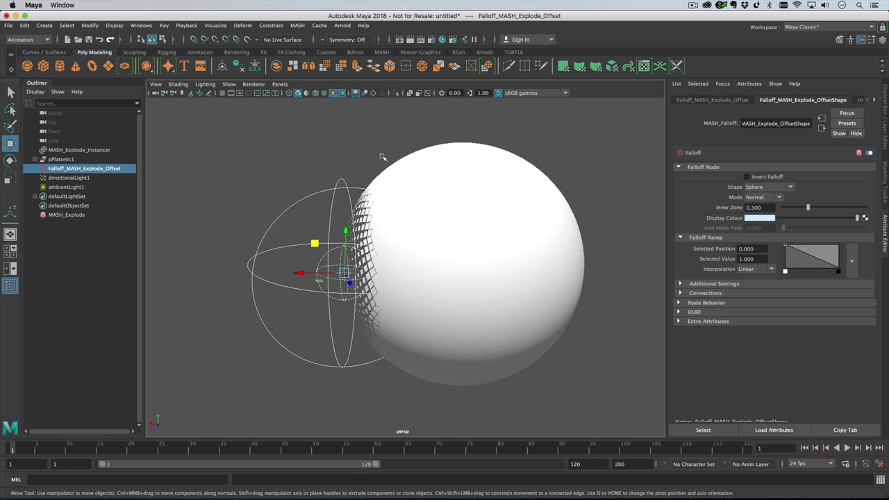
# Toggle screen space ambient occlusion for the perspective viewport.
pyautogui.keyDown('alt'); pyautogui.moveTo(348, 279); pyautogui.dragTo(510, 297); pyautogui.keyUp('alt')
pyautogui.click(357, 93)
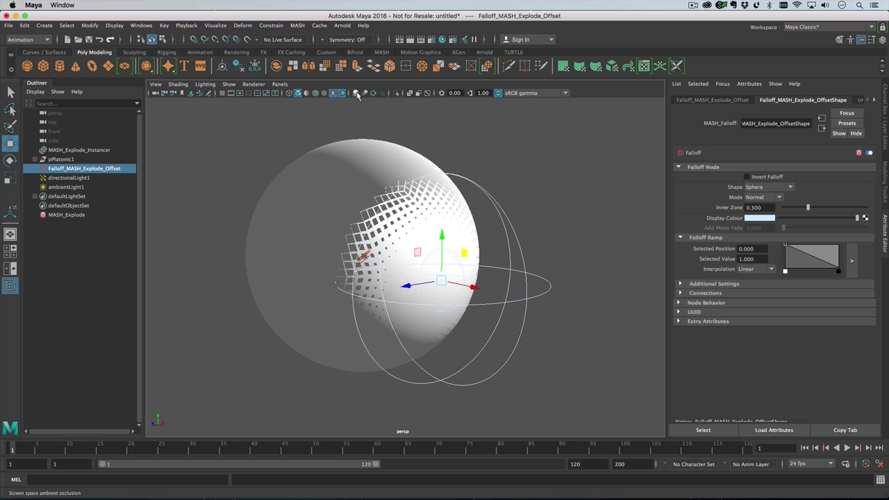
pyautogui.keyDown('alt'); pyautogui.moveTo(445, 182); pyautogui.dragTo(393, 261); pyautogui.keyUp('alt')
# Scale up the explode falloff sphere uniformly and reposition it beside the exploding mesh.
pyautogui.press('r')
pyautogui.moveTo(382, 326); pyautogui.dragTo(507, 291)
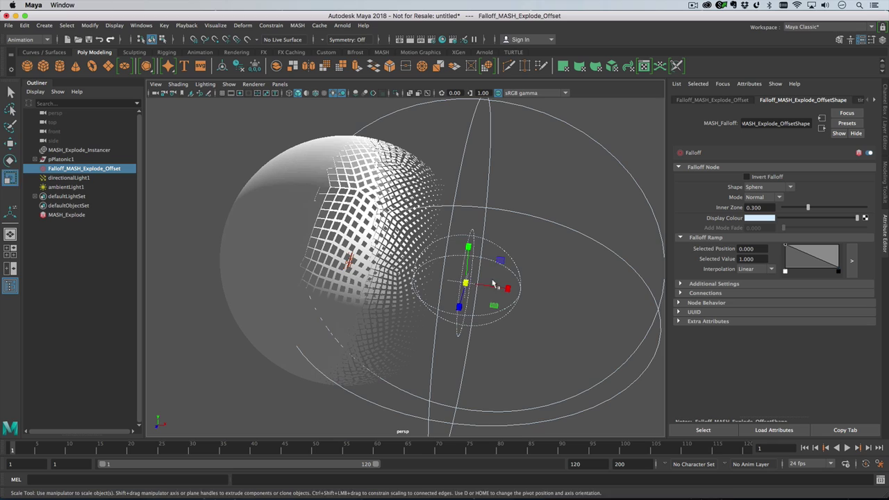
pyautogui.press('w')
pyautogui.moveTo(502, 261); pyautogui.dragTo(465, 255)
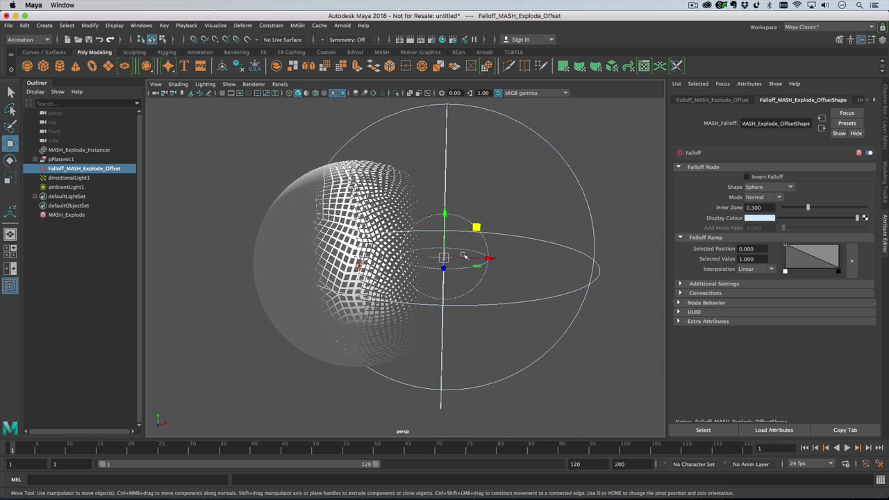
# Start a new empty scene, discarding the exploded sphere scene.
pyautogui.press('super+n')
pyautogui.click(442, 254)
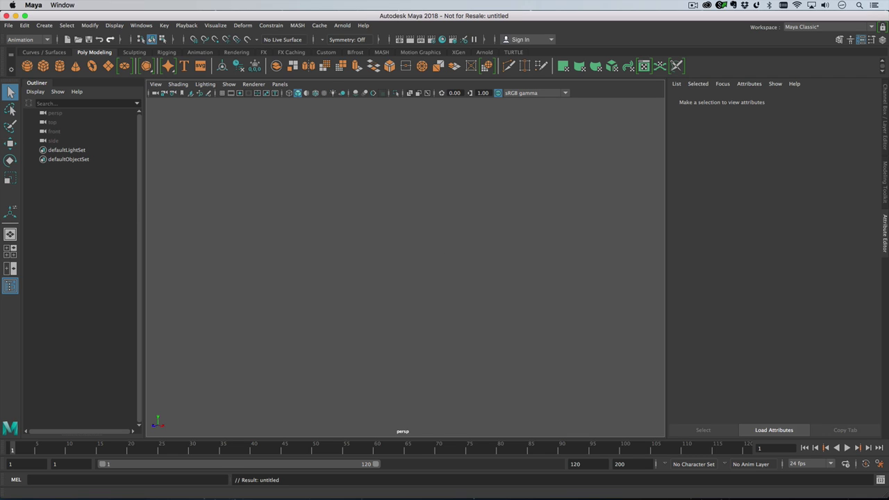
# Load the MASH Pile of Stuff preset and create a polygon sphere, cube, cylinder, cone and platonic solid.
pyautogui.moveTo(0, 174); pyautogui.dragTo(278, 147)
pyautogui.click(27, 65)
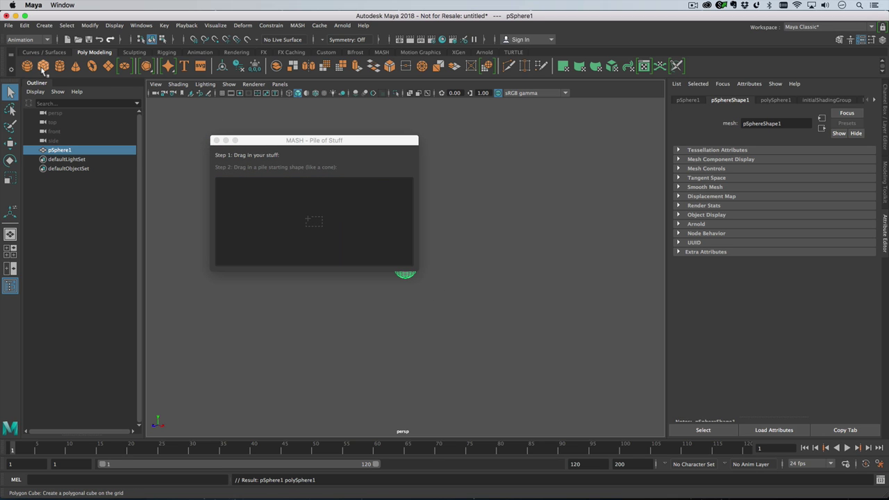
pyautogui.click(43, 65)
pyautogui.click(60, 66)
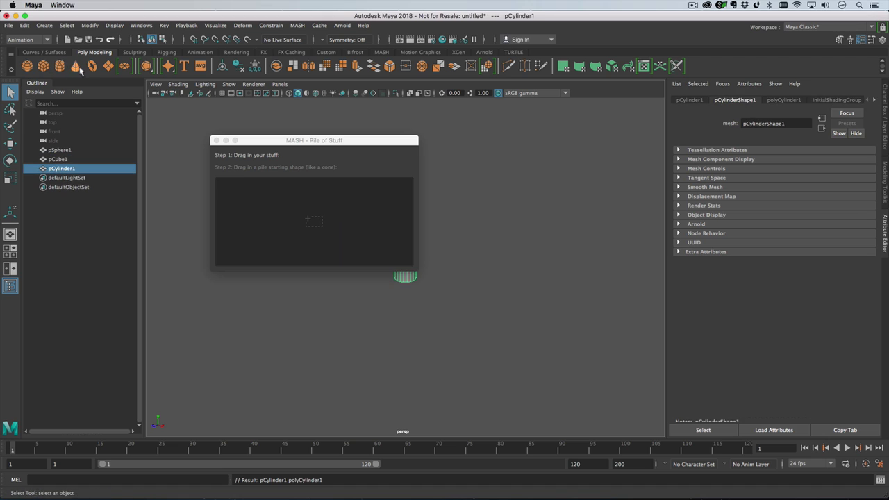
pyautogui.click(76, 66)
# Feed all five primitives into the Pile of Stuff preset as its pile objects.
pyautogui.keyDown('shift'); pyautogui.click(75, 150); pyautogui.keyUp('shift')
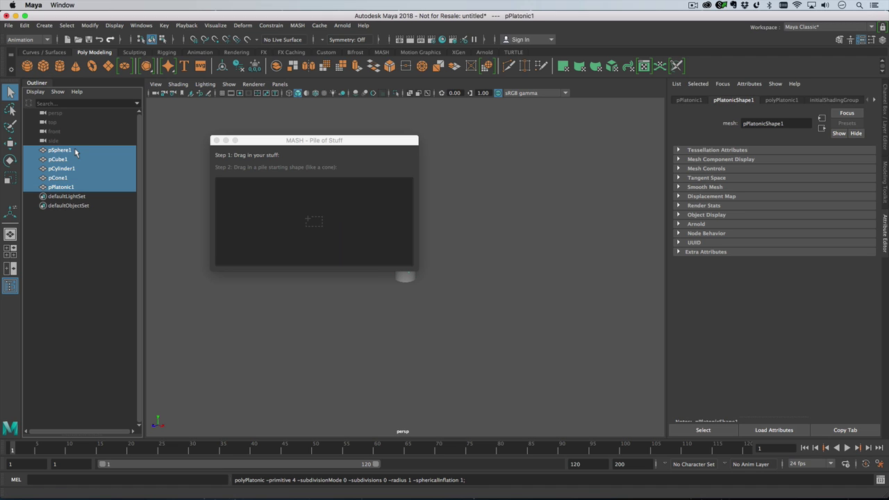
pyautogui.moveTo(62, 170); pyautogui.dragTo(257, 181)
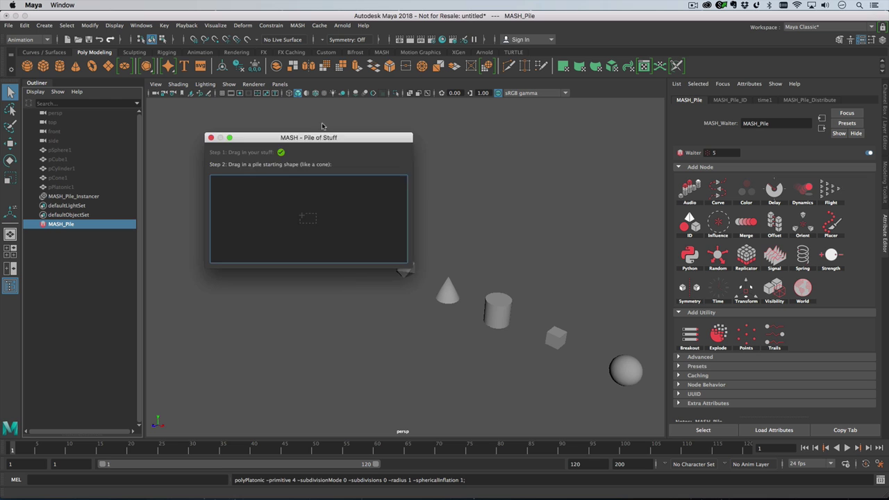
pyautogui.moveTo(351, 143); pyautogui.dragTo(292, 114)
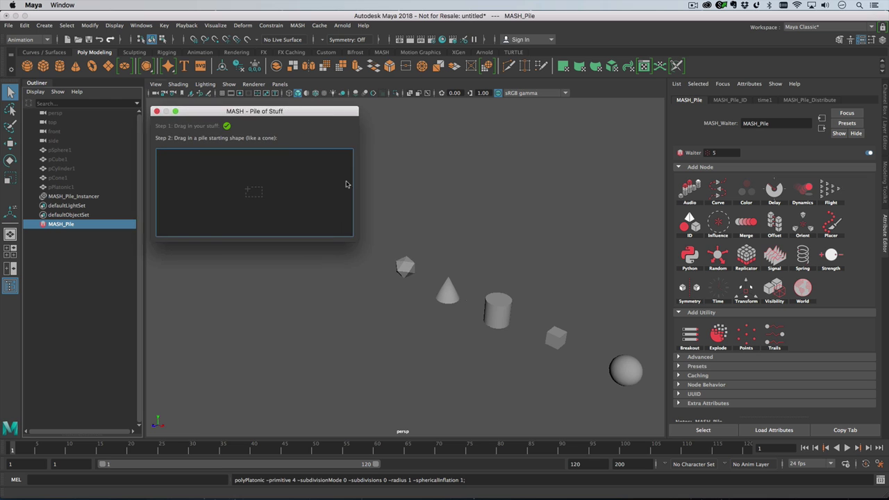
# Create a polygon torus, scale it up uniformly and reduce its section thickness to form a wide, thin ring.
pyautogui.click(92, 66)
pyautogui.press('r')
pyautogui.moveTo(405, 267); pyautogui.dragTo(605, 301)
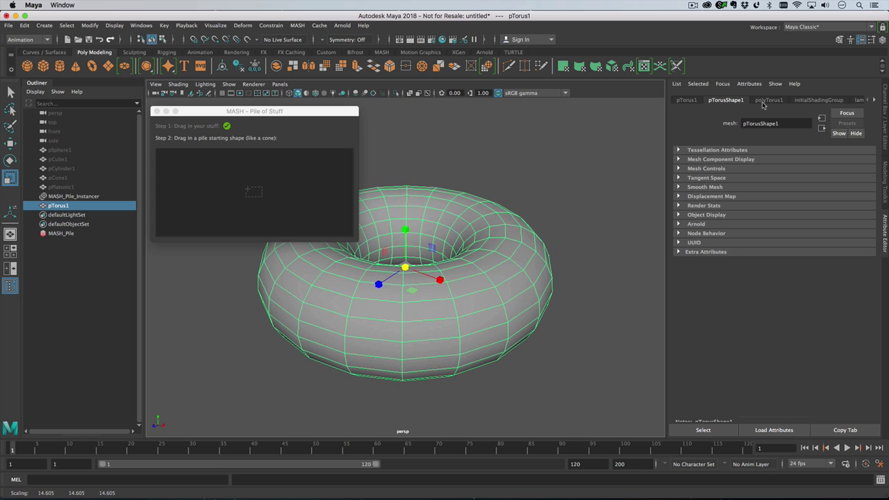
pyautogui.click(769, 100)
pyautogui.keyDown('ctrl'); pyautogui.moveTo(765, 170); pyautogui.dragTo(648, 211); pyautogui.keyUp('ctrl')
pyautogui.moveTo(404, 264); pyautogui.dragTo(490, 268)
# Use the torus as the pile's starting shape and play the dynamics simulation to about frame 119.
pyautogui.moveTo(49, 205); pyautogui.dragTo(264, 200)
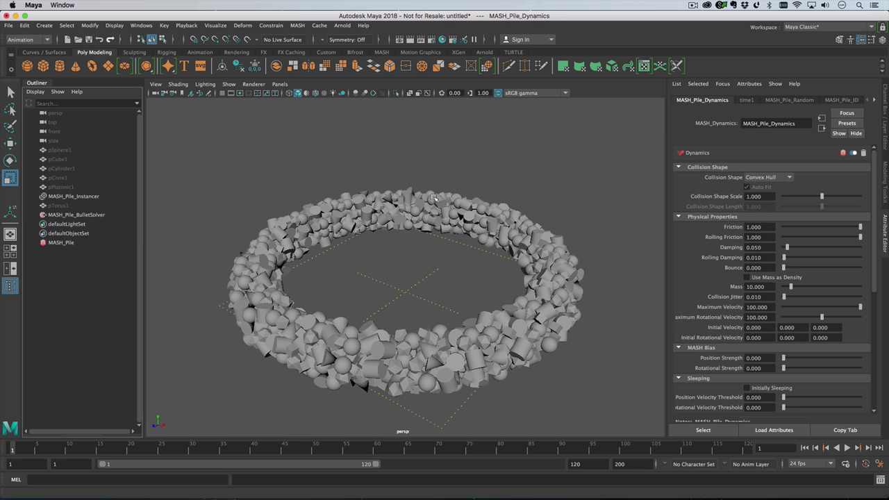
pyautogui.keyDown('alt'); pyautogui.moveTo(507, 334); pyautogui.dragTo(482, 332); pyautogui.keyUp('alt')
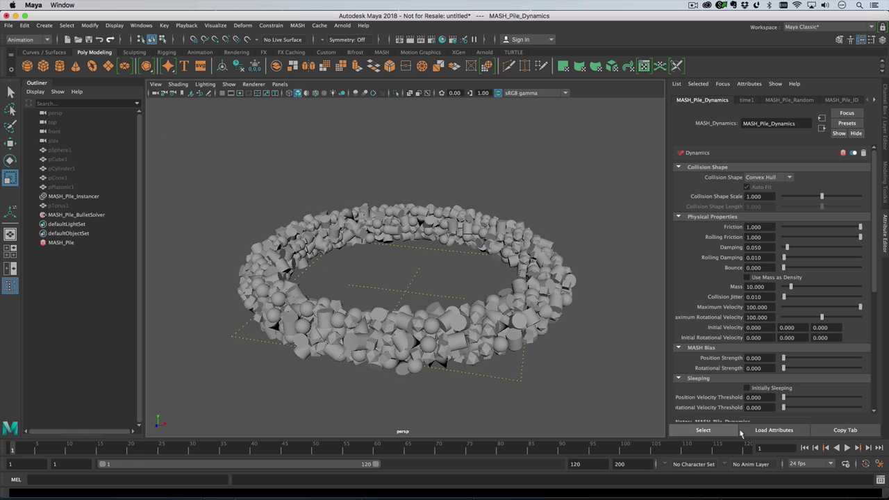
pyautogui.click(847, 448)
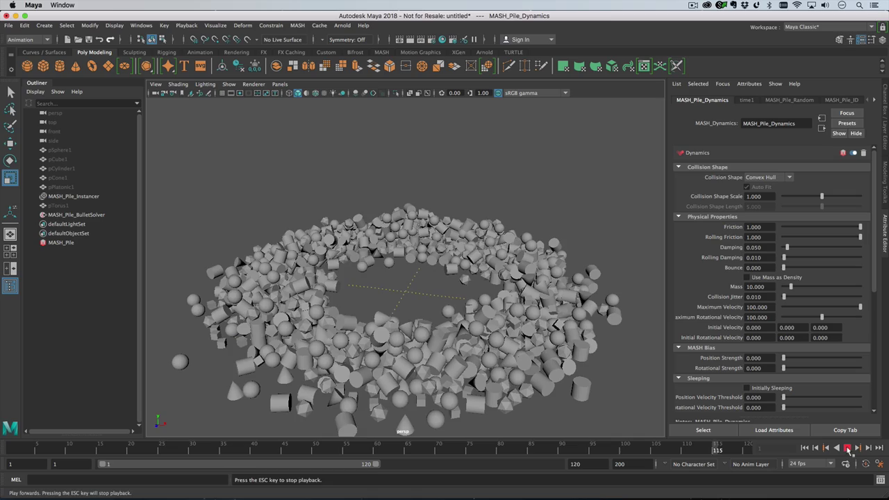
pyautogui.click(848, 449)
pyautogui.keyDown('alt'); pyautogui.moveTo(426, 268); pyautogui.dragTo(536, 291); pyautogui.keyUp('alt')
pyautogui.keyDown('alt'); pyautogui.moveTo(535, 291); pyautogui.dragTo(497, 250, button='middle'); pyautogui.keyUp('alt')
pyautogui.keyDown('alt'); pyautogui.moveTo(496, 249); pyautogui.dragTo(526, 277); pyautogui.keyUp('alt')
pyautogui.keyDown('alt'); pyautogui.moveTo(525, 277); pyautogui.dragTo(522, 266, button='right'); pyautogui.keyUp('alt')
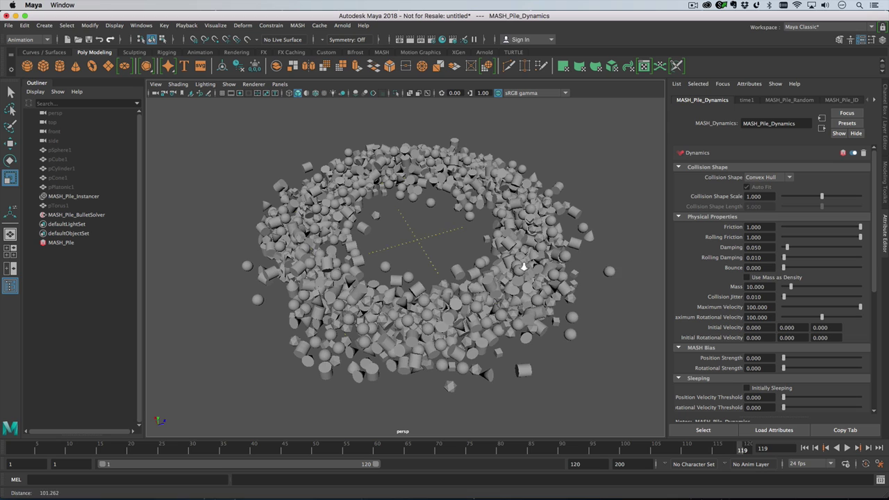
pyautogui.keyDown('alt'); pyautogui.moveTo(521, 266); pyautogui.dragTo(506, 252, button='middle'); pyautogui.keyUp('alt')
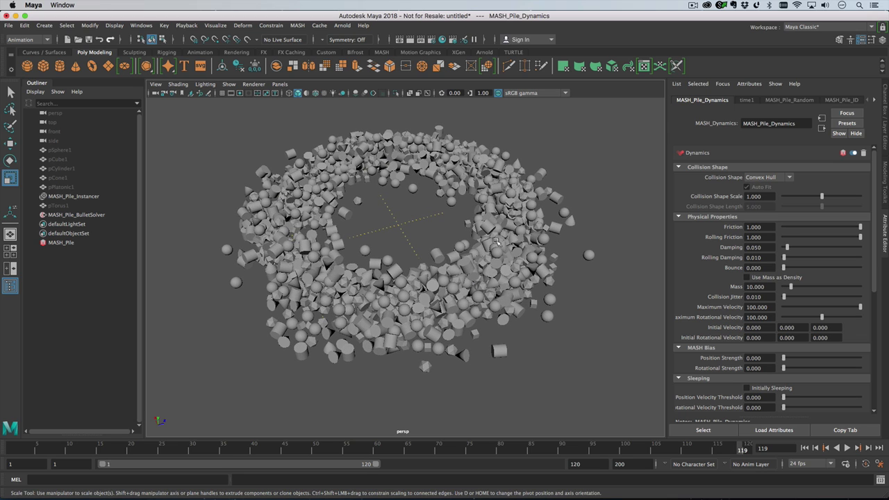
pyautogui.click(606, 163)
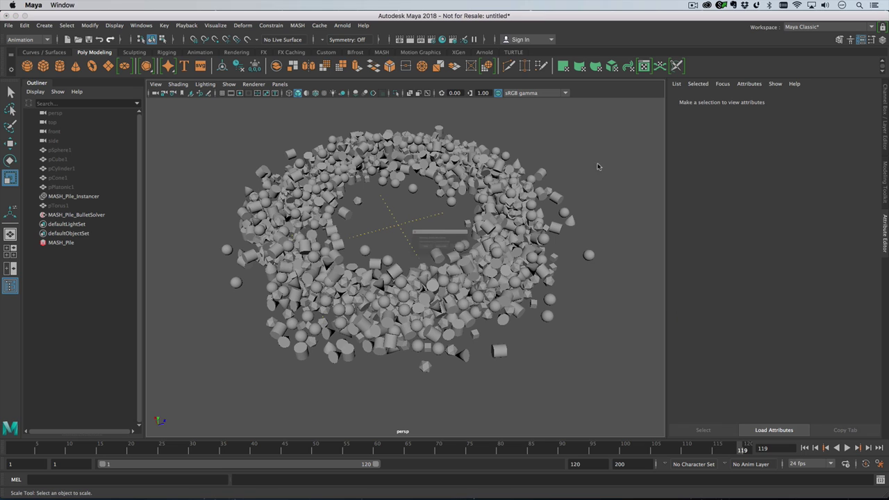
# Start a new empty scene, discarding the pile, and create a MASH network from a polygon cube.
pyautogui.hotkey('ctrl', 'n')
pyautogui.click(443, 254)
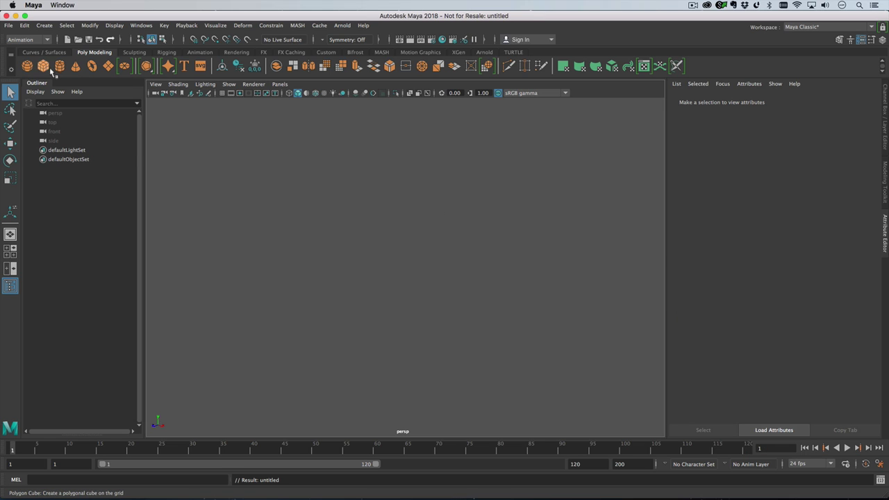
pyautogui.click(43, 66)
pyautogui.click(297, 25)
pyautogui.click(326, 42)
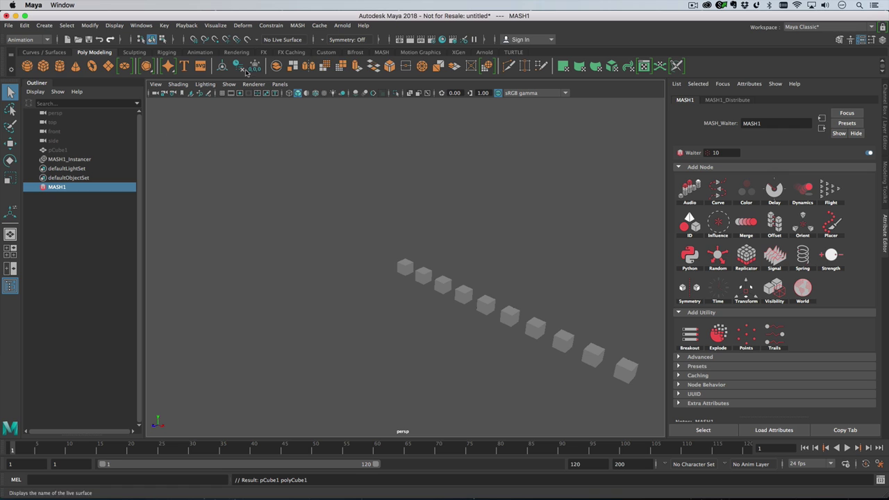
# Create a polygon plane at the origin and scale it uniformly to about 35.
pyautogui.click(108, 66)
pyautogui.press('r')
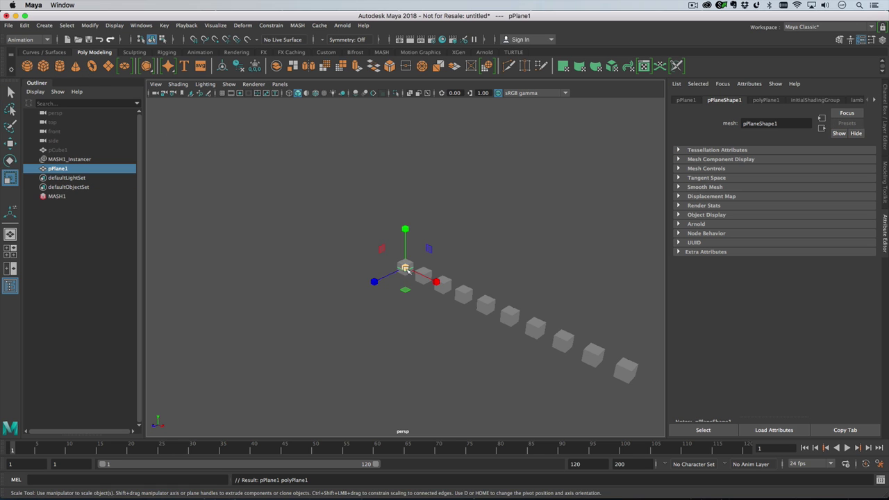
pyautogui.moveTo(405, 266); pyautogui.dragTo(666, 326)
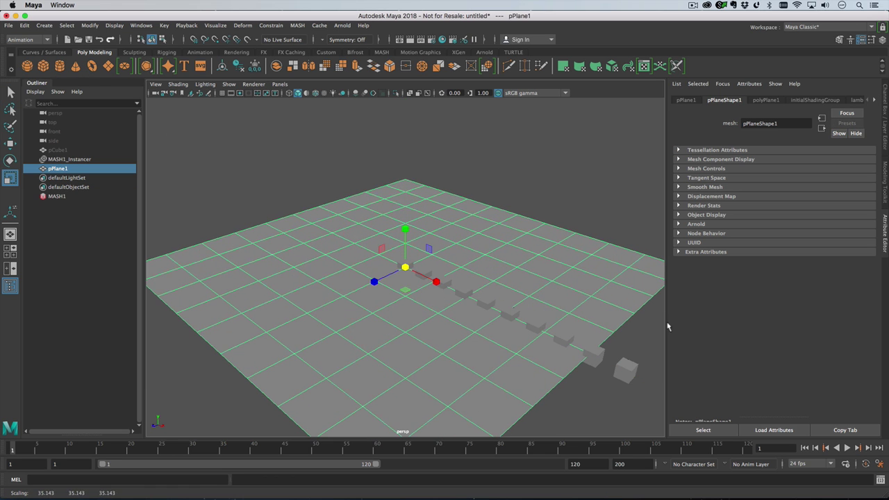
# Set the MASH distribution type to Mesh with pPlane1 as the input mesh and 1000 points.
pyautogui.click(57, 196)
pyautogui.click(727, 99)
pyautogui.click(764, 179)
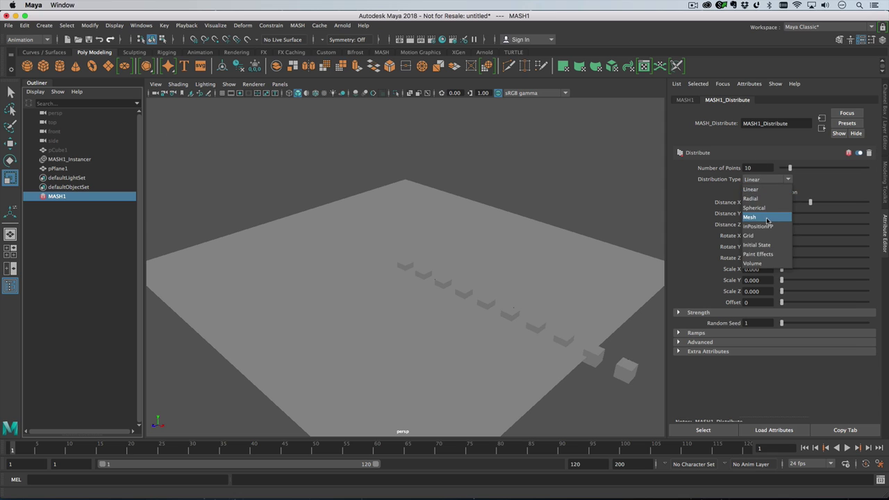
pyautogui.click(750, 216)
pyautogui.moveTo(66, 170); pyautogui.dragTo(791, 236, button='middle')
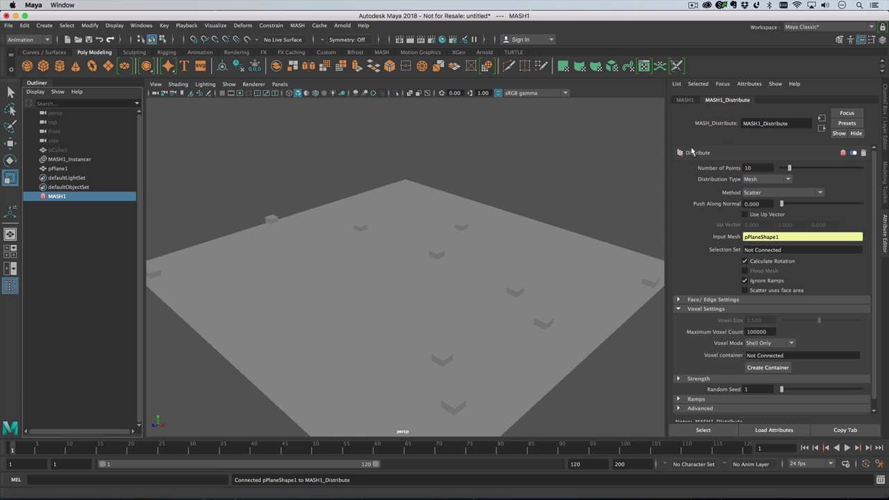
pyautogui.click(764, 167)
pyautogui.write('00')
pyautogui.press('Return')
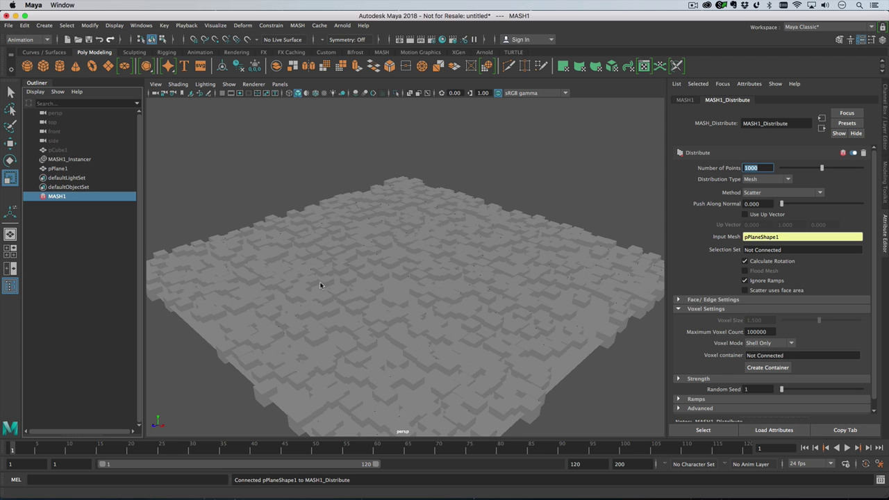
# Examine the scattered cubes for intersections with wireframe on shaded temporarily enabled.
pyautogui.click(315, 93)
pyautogui.keyDown('alt'); pyautogui.moveTo(410, 236); pyautogui.dragTo(410, 312); pyautogui.keyUp('alt')
pyautogui.moveTo(409, 312)
pyautogui.keyDown('alt'); pyautogui.mouseDown(button='right')
pyautogui.moveTo(494, 319)
pyautogui.moveTo(278, 216)
pyautogui.mouseUp(button='right'); pyautogui.keyUp('alt')
pyautogui.keyDown('alt'); pyautogui.moveTo(326, 208); pyautogui.dragTo(334, 139); pyautogui.keyUp('alt')
pyautogui.keyDown('alt'); pyautogui.moveTo(333, 139); pyautogui.dragTo(351, 130, button='right'); pyautogui.keyUp('alt')
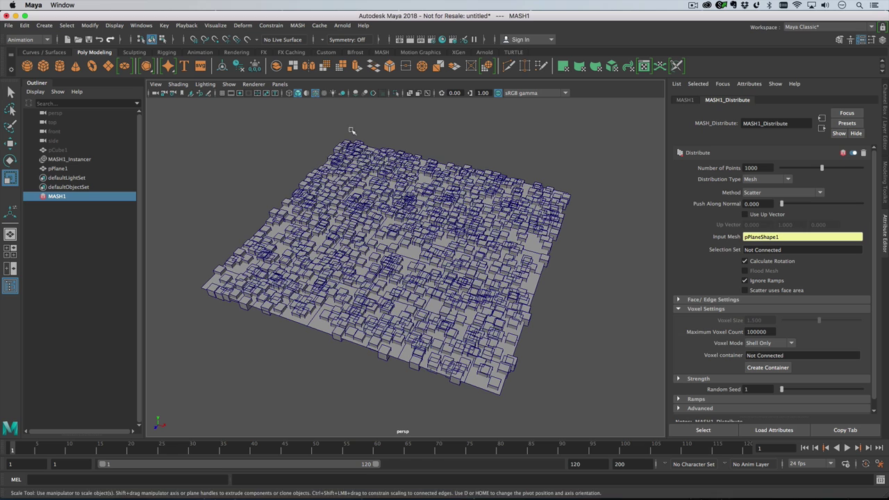
pyautogui.click(315, 94)
pyautogui.scroll(2, 377, 148)
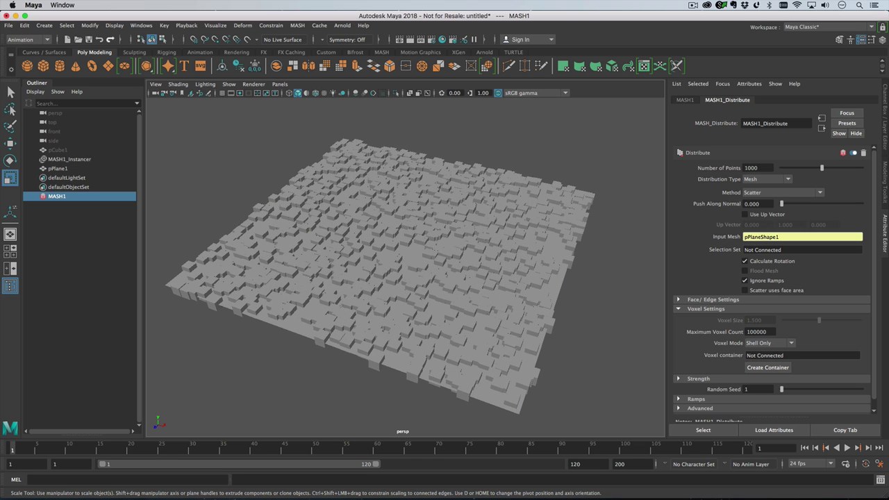
# Run the MASH Fix Intersections preset on the MASH1 waiter and enable wireframe on shaded.
pyautogui.moveTo(0, 173); pyautogui.dragTo(406, 173)
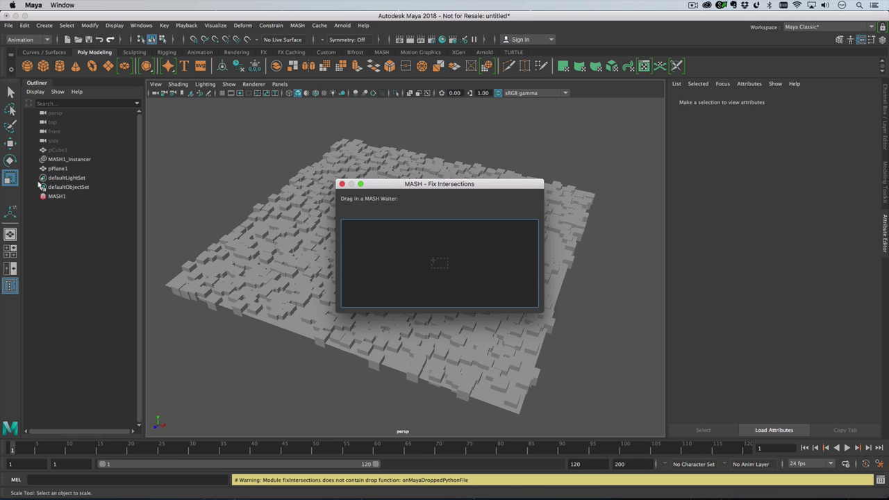
pyautogui.moveTo(56, 198); pyautogui.dragTo(410, 288)
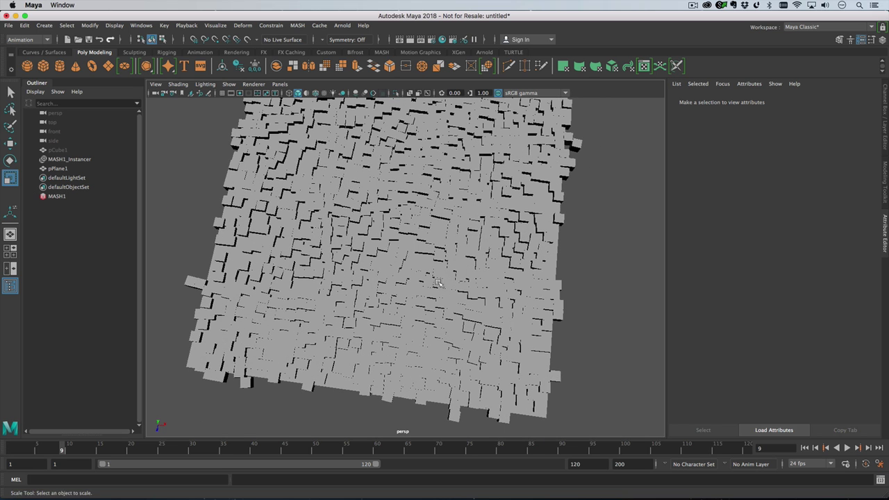
pyautogui.click(316, 94)
# Examine the cubes on the plane from above and up close for remaining intersections.
pyautogui.keyDown('alt'); pyautogui.moveTo(376, 187); pyautogui.dragTo(384, 190); pyautogui.keyUp('alt')
pyautogui.keyDown('alt'); pyautogui.moveTo(384, 191); pyautogui.dragTo(426, 266, button='middle'); pyautogui.keyUp('alt')
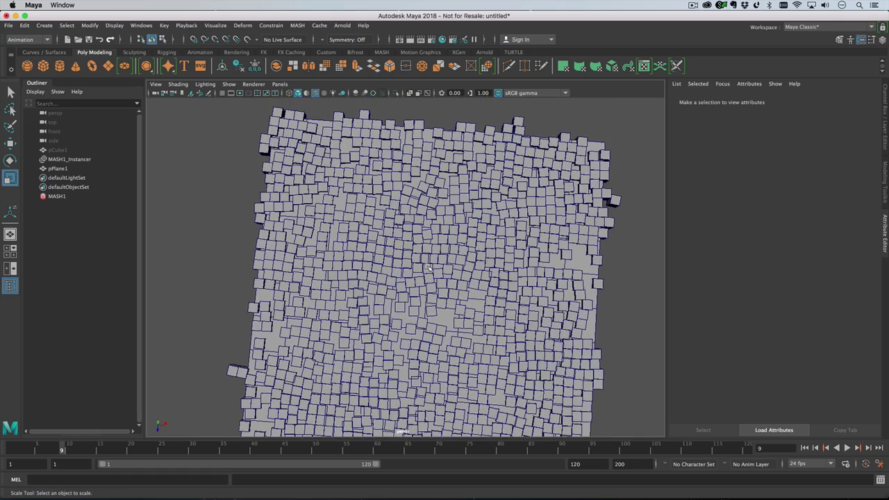
pyautogui.keyDown('alt'); pyautogui.moveTo(429, 271); pyautogui.dragTo(424, 212); pyautogui.keyUp('alt')
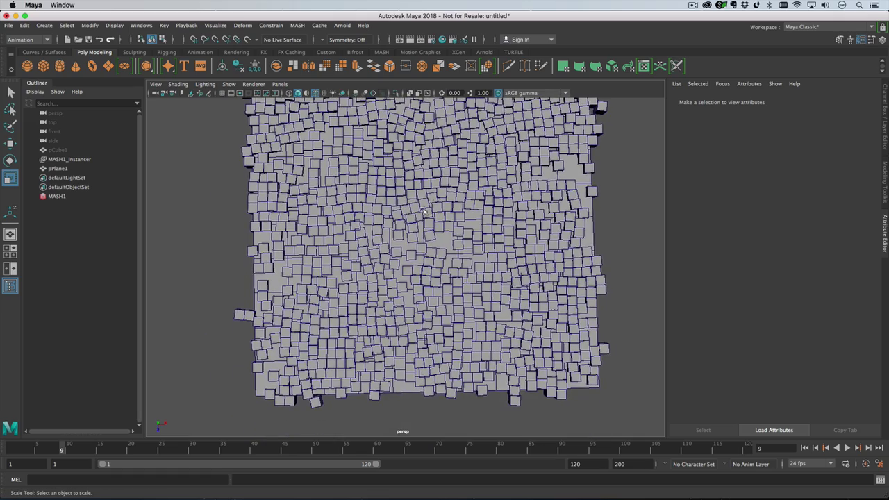
pyautogui.keyDown('alt'); pyautogui.moveTo(396, 211); pyautogui.dragTo(611, 299, button='right'); pyautogui.keyUp('alt')
pyautogui.keyDown('alt'); pyautogui.moveTo(454, 258); pyautogui.dragTo(511, 281); pyautogui.keyUp('alt')
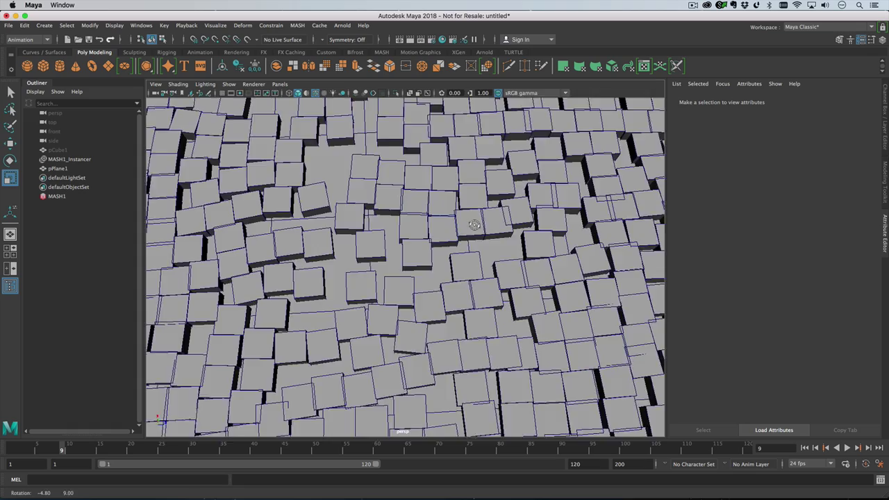
pyautogui.keyDown('alt'); pyautogui.moveTo(511, 280); pyautogui.dragTo(581, 340, button='middle'); pyautogui.keyUp('alt')
pyautogui.keyDown('alt'); pyautogui.moveTo(581, 340); pyautogui.dragTo(438, 284, button='right'); pyautogui.keyUp('alt')
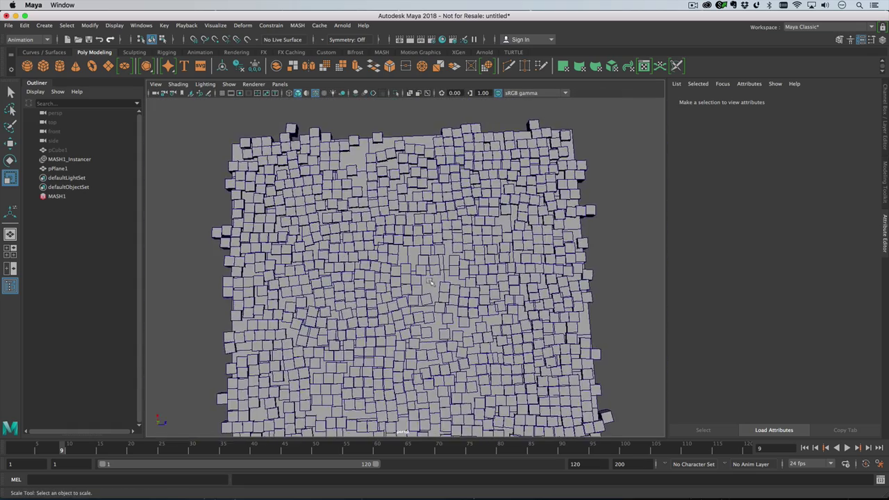
pyautogui.keyDown('alt'); pyautogui.moveTo(437, 285); pyautogui.dragTo(404, 212); pyautogui.keyUp('alt')
pyautogui.keyDown('alt'); pyautogui.moveTo(405, 212); pyautogui.dragTo(411, 229, button='middle'); pyautogui.keyUp('alt')
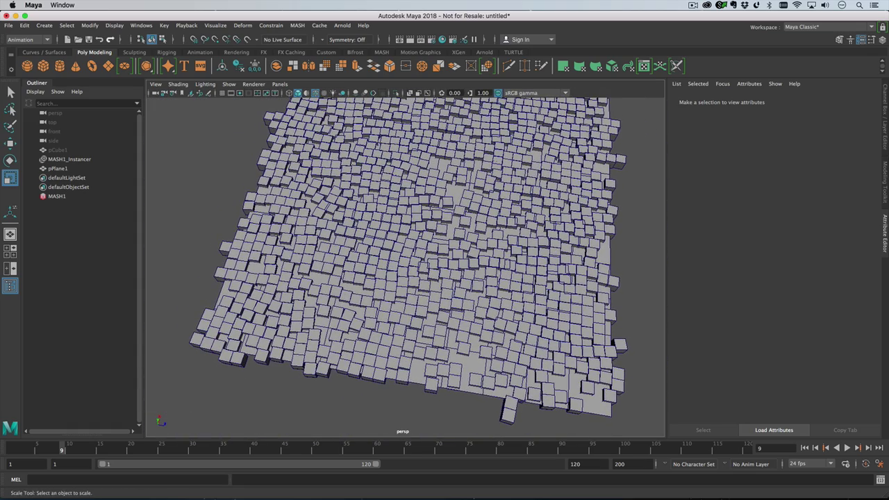
# Run the Fix Intersections preset on the MASH1 waiter again with 20 iterations.
pyautogui.moveTo(9, 252); pyautogui.dragTo(479, 192)
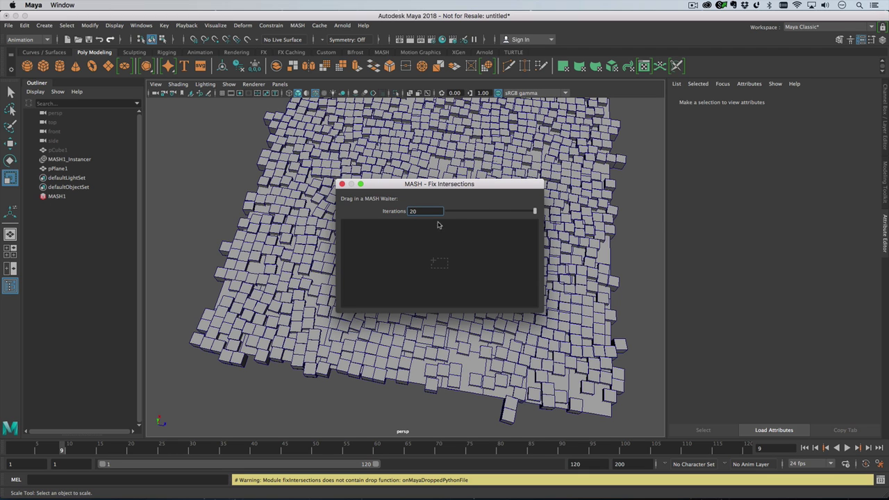
pyautogui.moveTo(58, 197); pyautogui.dragTo(483, 275)
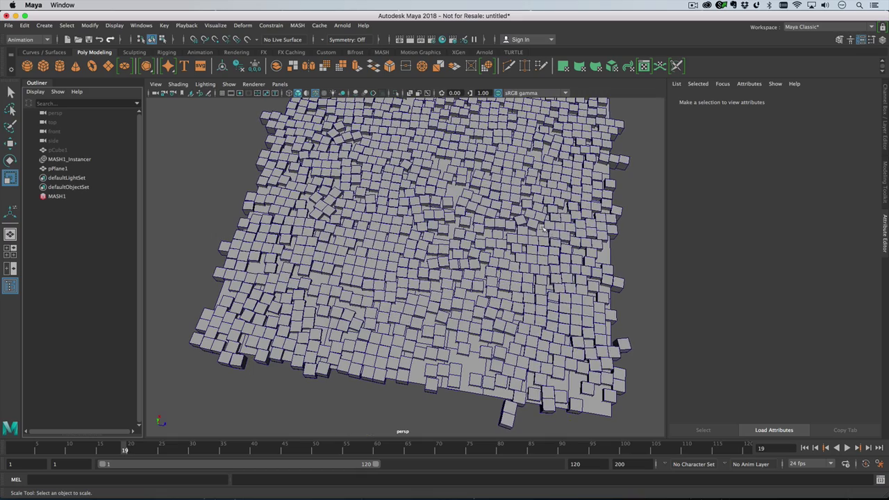
pyautogui.keyDown('alt'); pyautogui.moveTo(543, 230); pyautogui.dragTo(455, 281); pyautogui.keyUp('alt')
pyautogui.keyDown('alt'); pyautogui.moveTo(514, 278); pyautogui.dragTo(472, 278); pyautogui.keyUp('alt')
pyautogui.keyDown('alt'); pyautogui.moveTo(495, 277); pyautogui.dragTo(473, 277, button='right'); pyautogui.keyUp('alt')
pyautogui.keyDown('alt'); pyautogui.moveTo(473, 277); pyautogui.dragTo(473, 249, button='middle'); pyautogui.keyUp('alt')
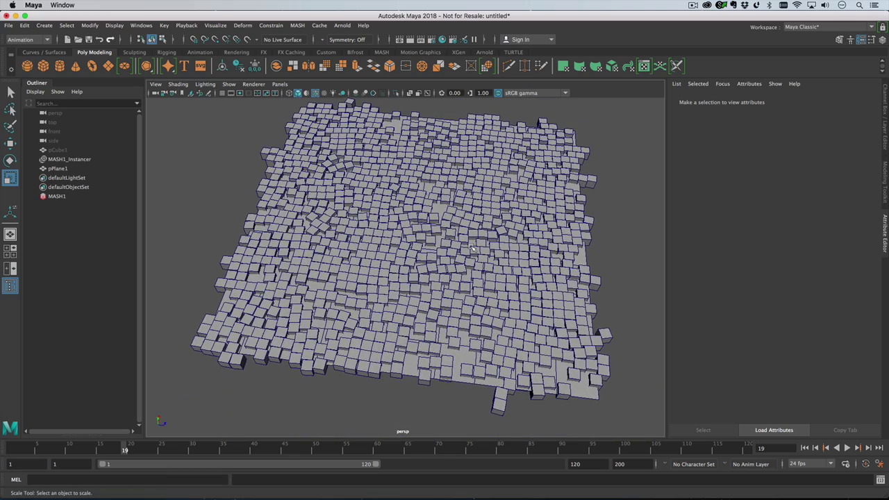
pyautogui.keyDown('alt'); pyautogui.moveTo(465, 339); pyautogui.dragTo(476, 323); pyautogui.keyUp('alt')
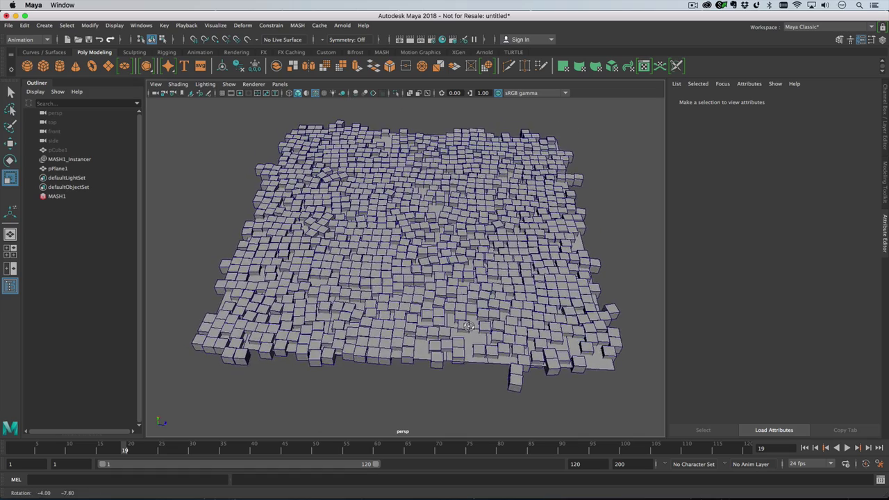
pyautogui.keyDown('alt'); pyautogui.moveTo(476, 323); pyautogui.dragTo(478, 334, button='middle'); pyautogui.keyUp('alt')
pyautogui.moveTo(478, 334)
pyautogui.keyDown('alt'); pyautogui.mouseDown(button='right')
pyautogui.moveTo(467, 327)
pyautogui.moveTo(477, 334)
pyautogui.mouseUp(button='right'); pyautogui.keyUp('alt')
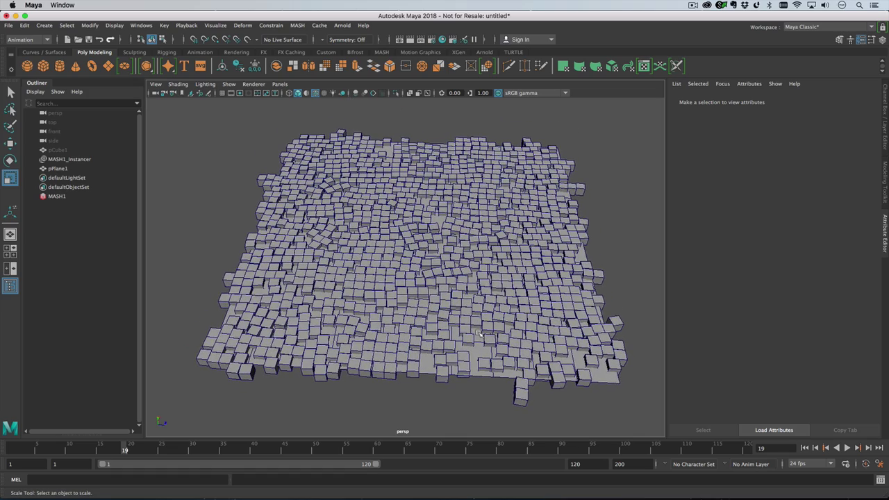